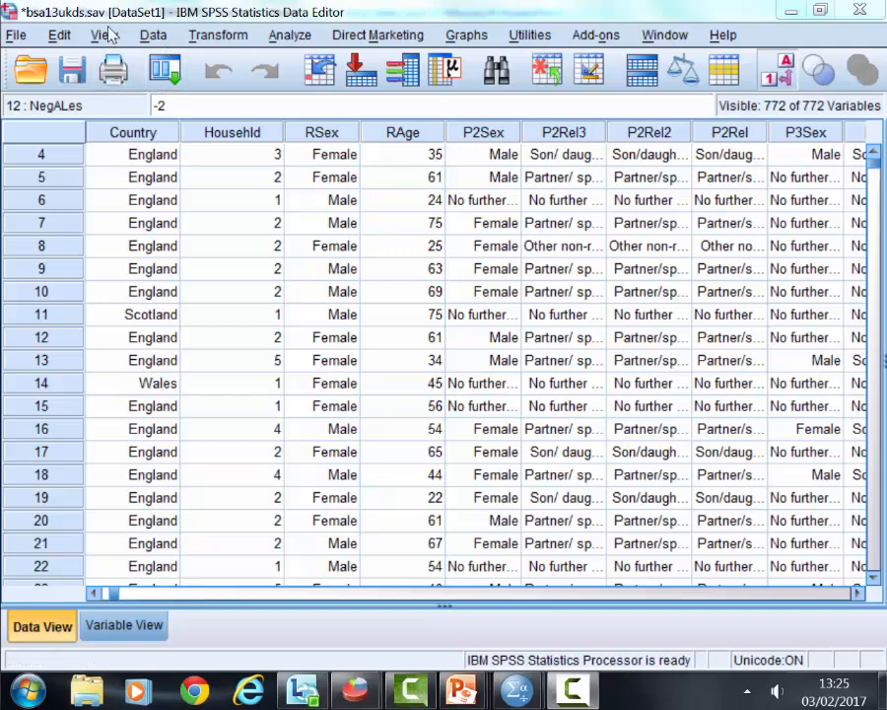
- Start a Select Cases condition for cases that satisfy an expression, and add the Country variable to the expression
left_click(148, 34)
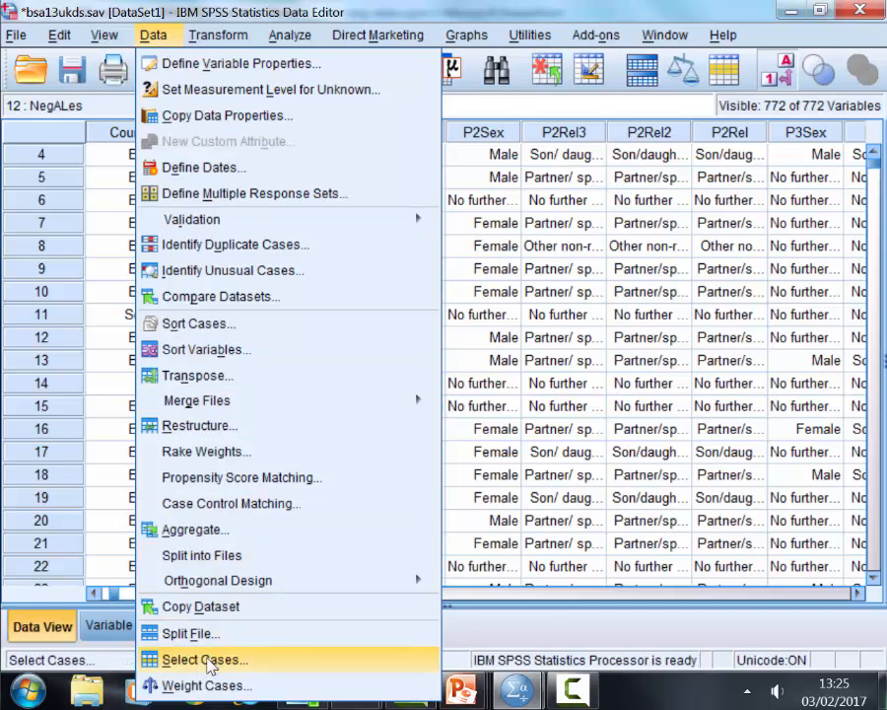
left_click(204, 660)
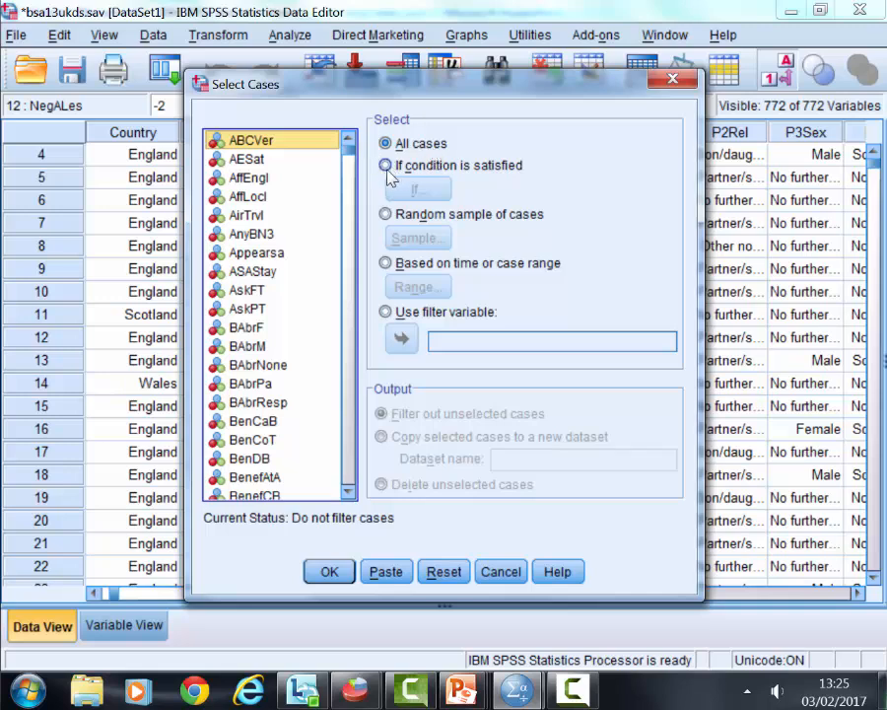
left_click(385, 167)
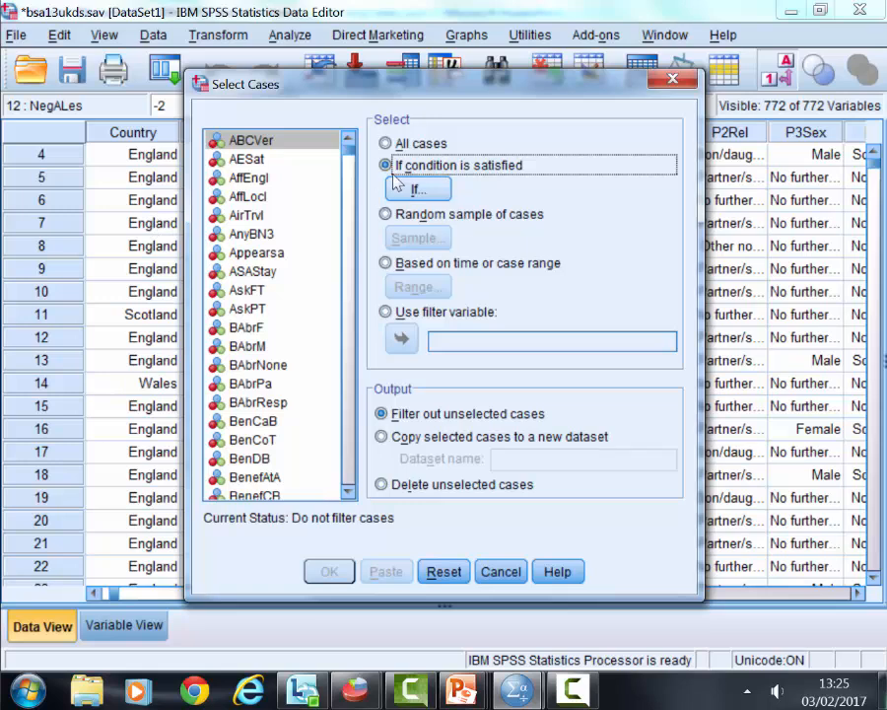
left_click(418, 191)
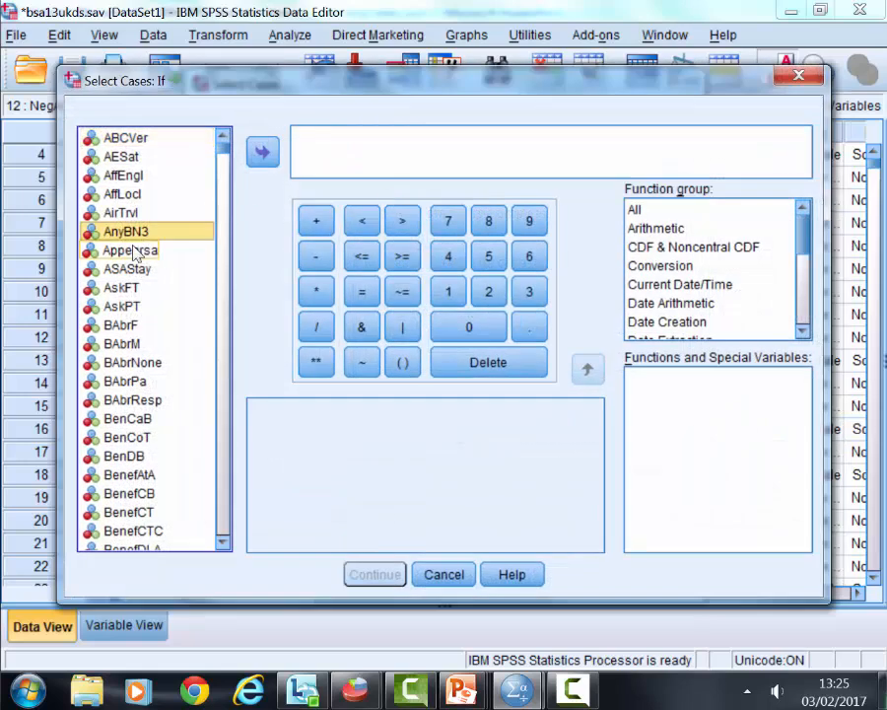
type("cou")
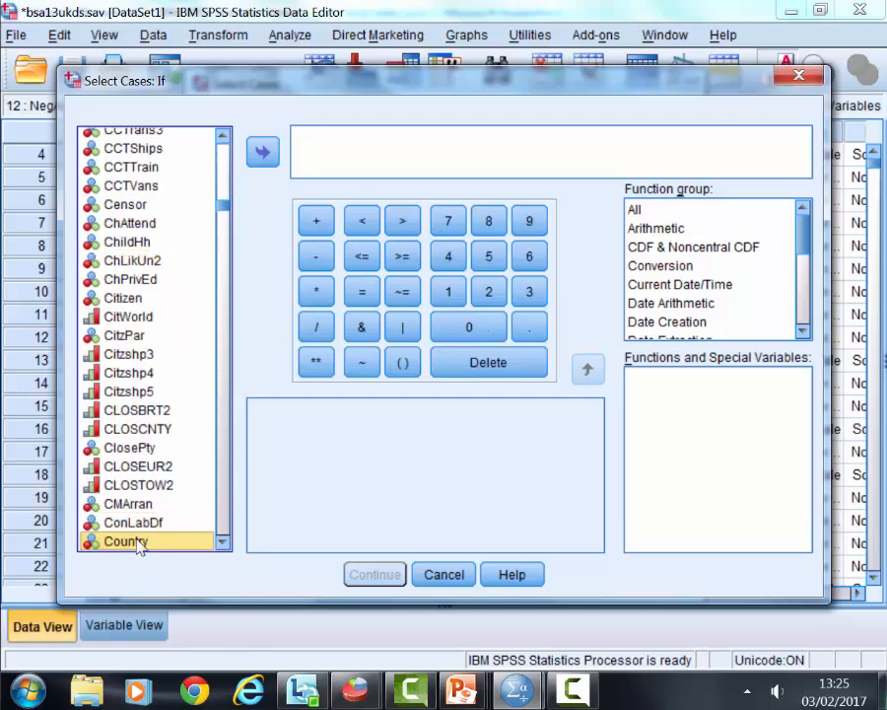
left_click(263, 151)
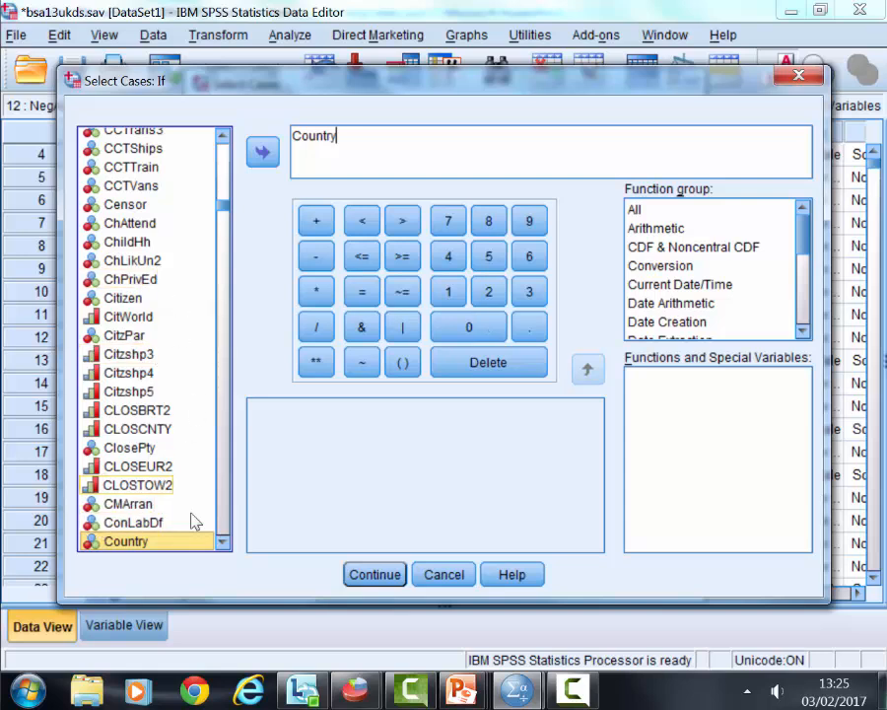
- Look up the value labels of the Country variable in its variable information
right_click(128, 545)
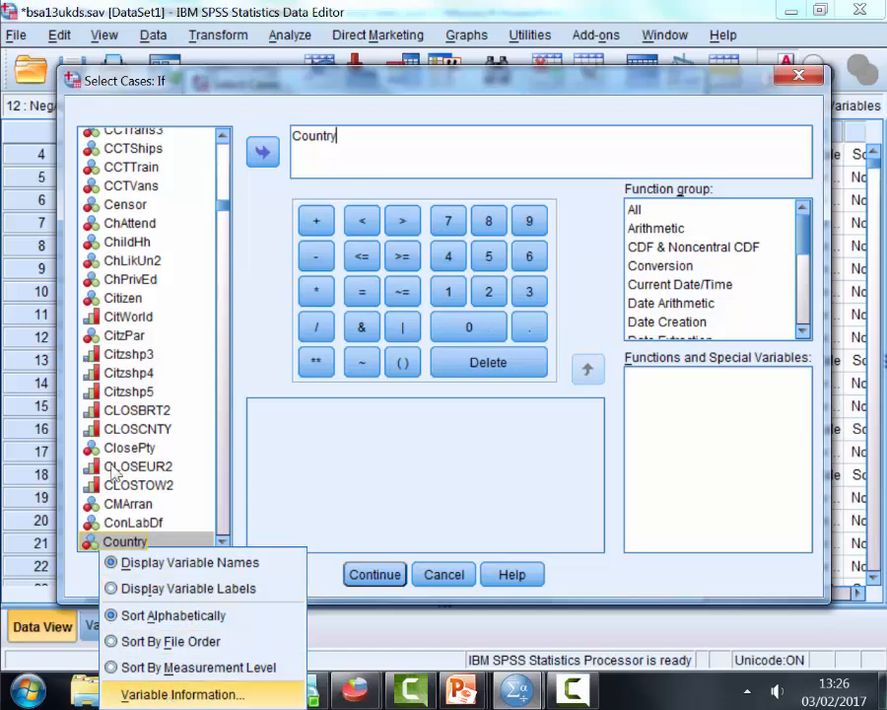
left_click(182, 694)
left_click(529, 287)
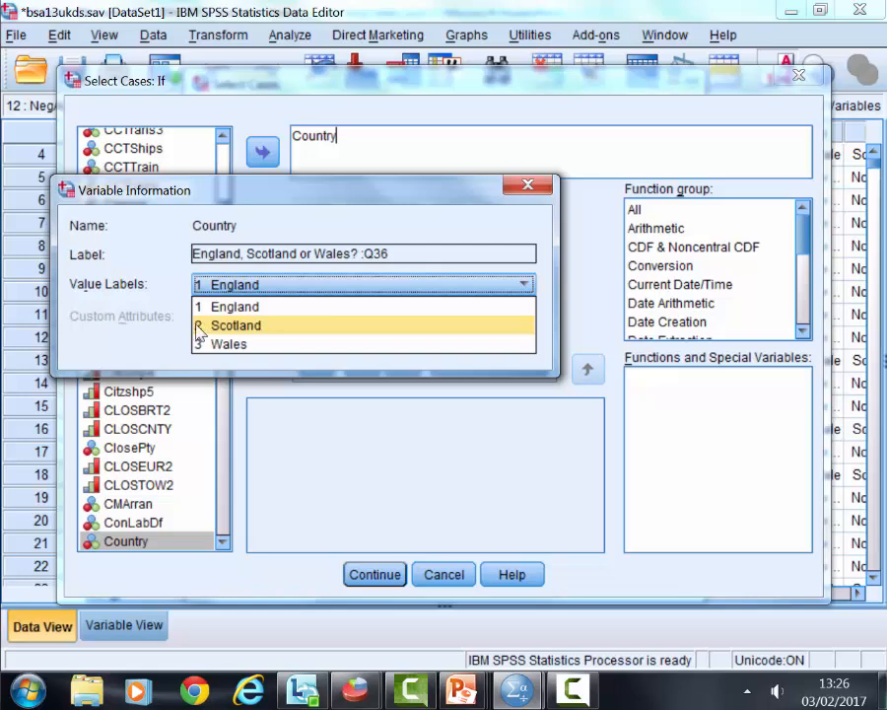
left_click(525, 187)
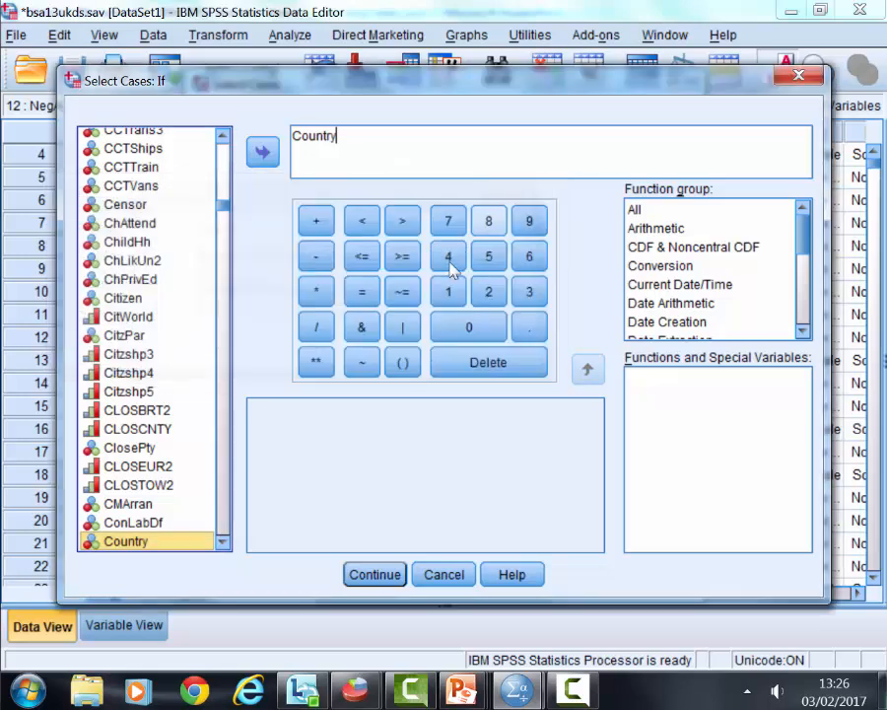
- Complete the condition as Country = 2 and apply the selection, filtering out unselected cases
left_click(362, 292)
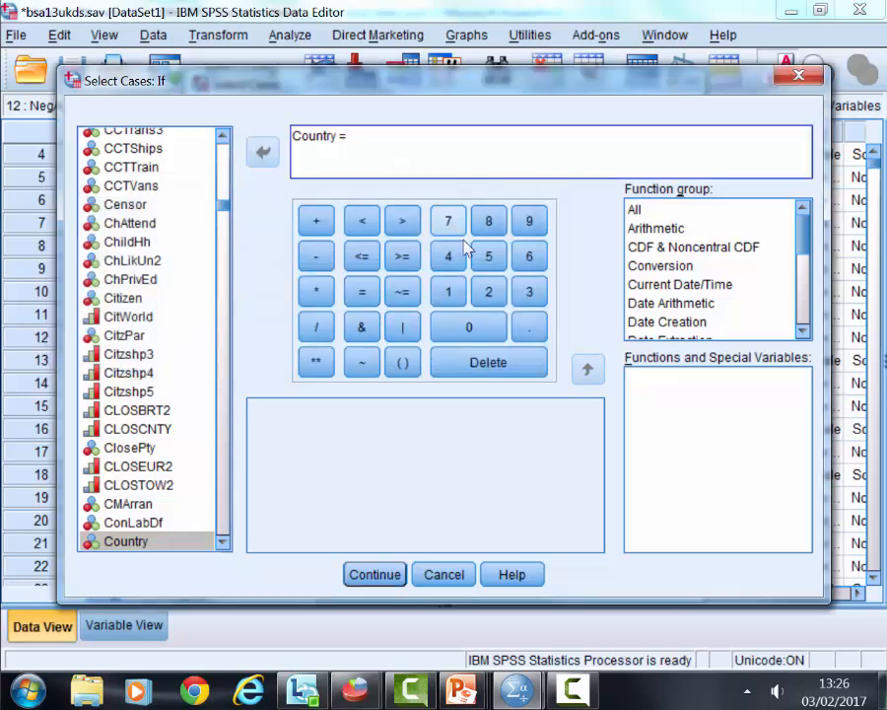
left_click(490, 294)
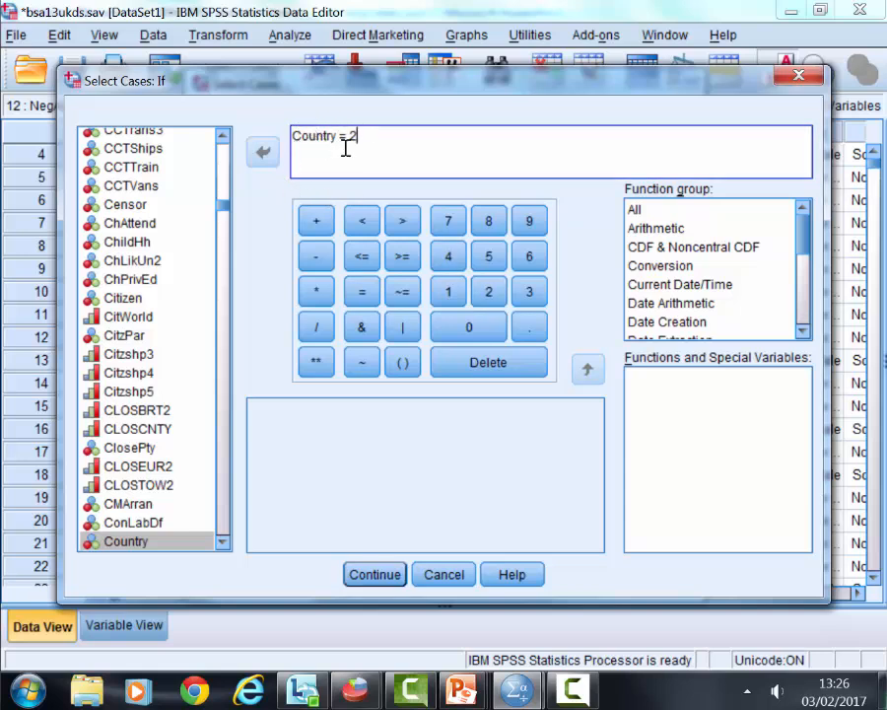
left_click(375, 575)
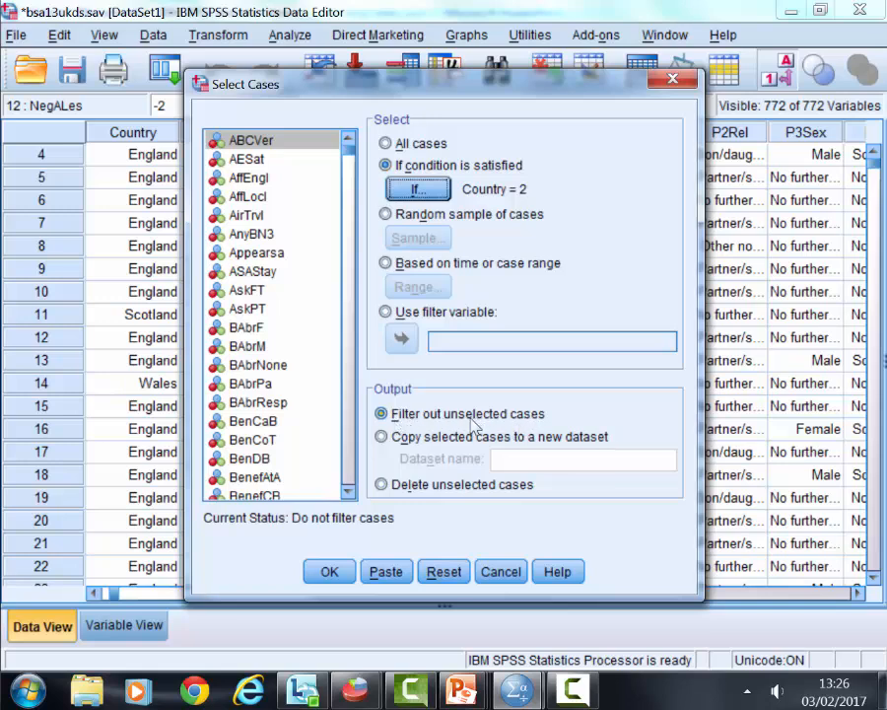
left_click(335, 573)
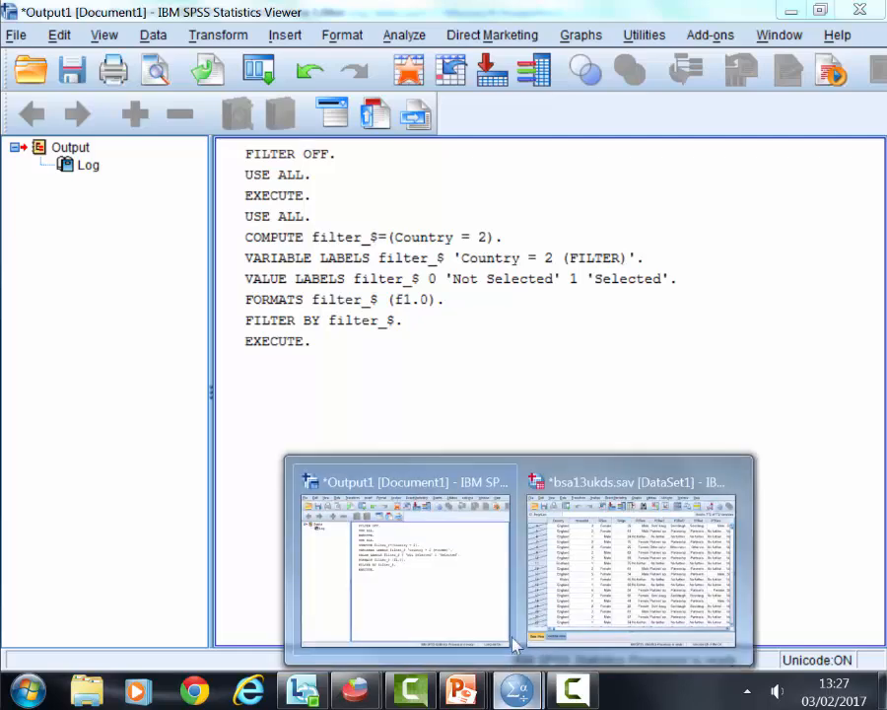
- Return to the bsa13ukds.sav data and run a frequency table for the Country variable
left_click(604, 577)
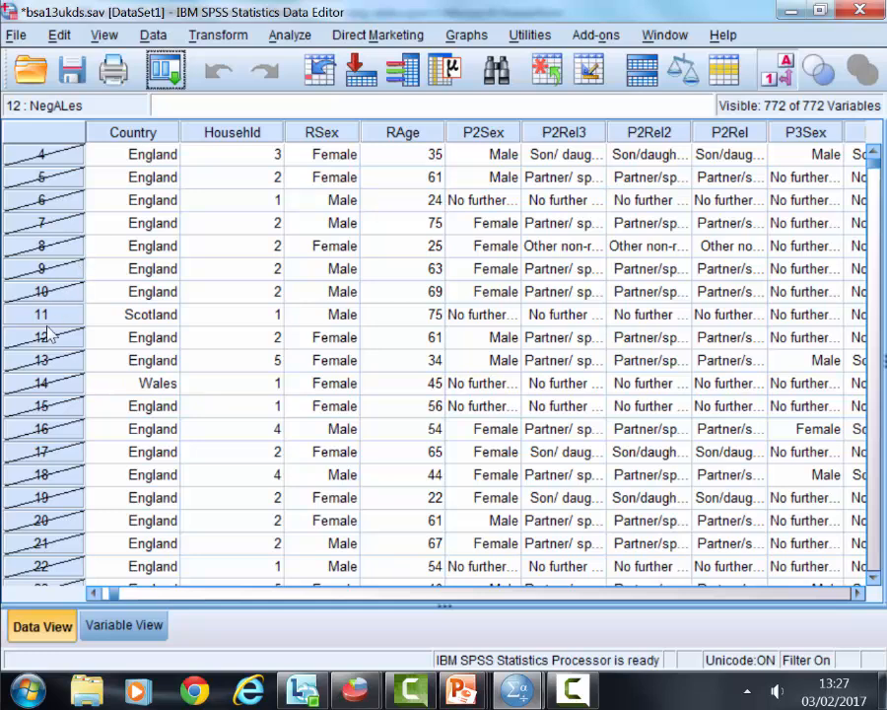
left_click(288, 36)
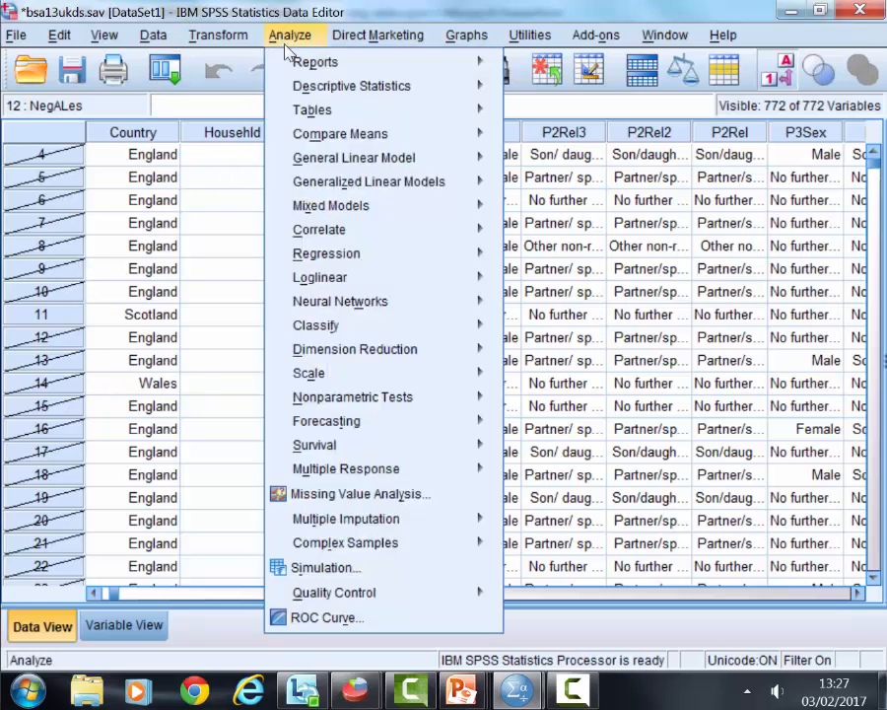
mouse_move(324, 90)
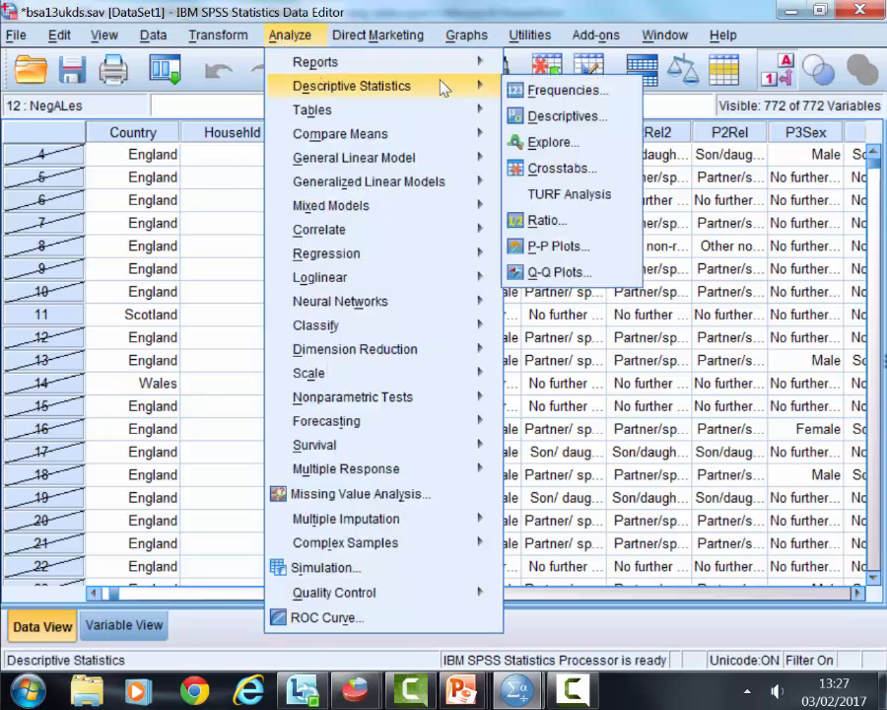
left_click(523, 90)
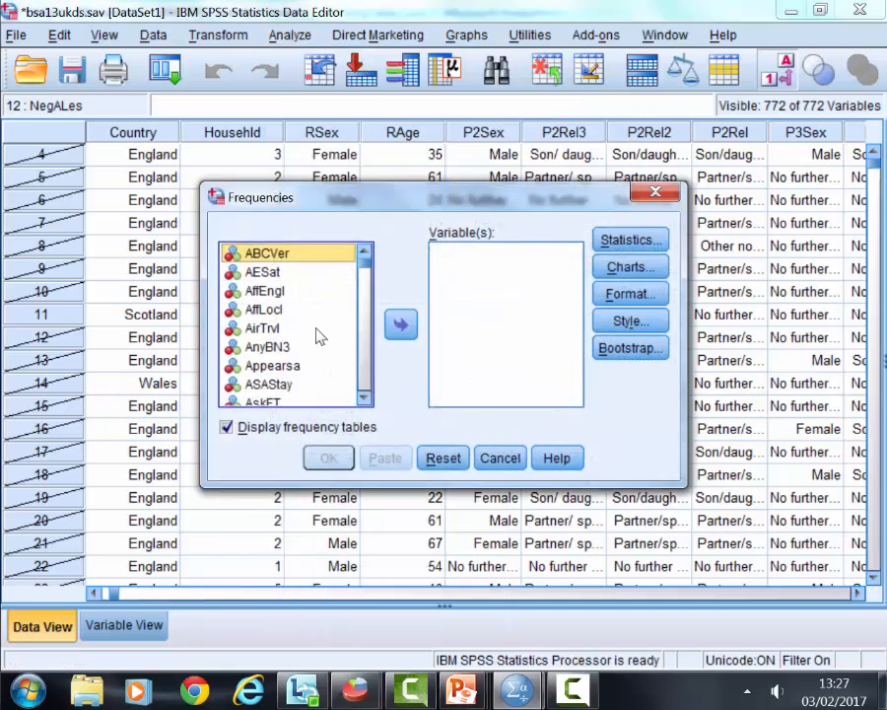
key("c")
key("o")
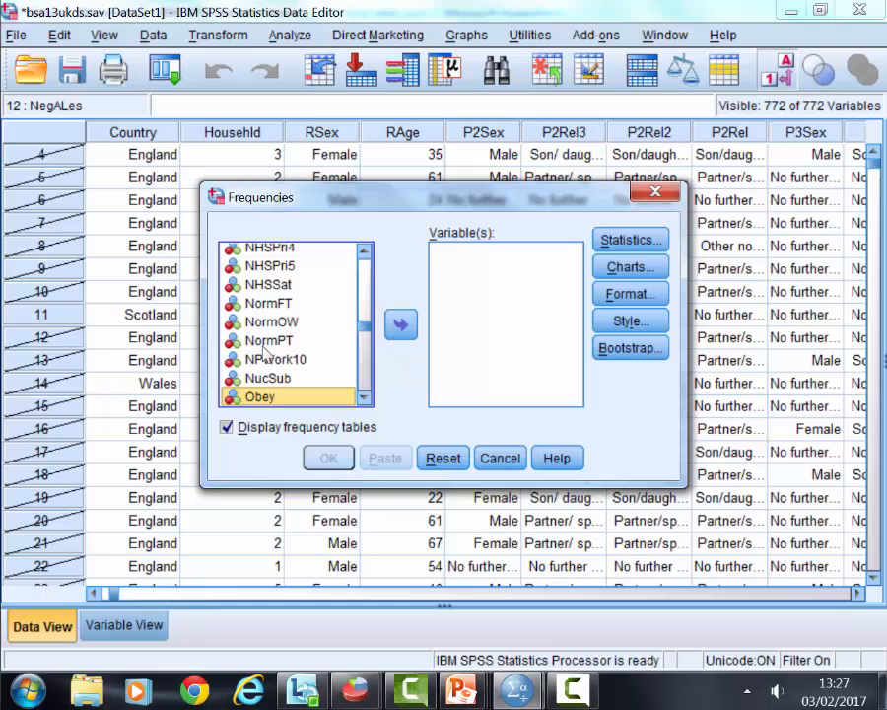
key("c")
key("o")
key("u")
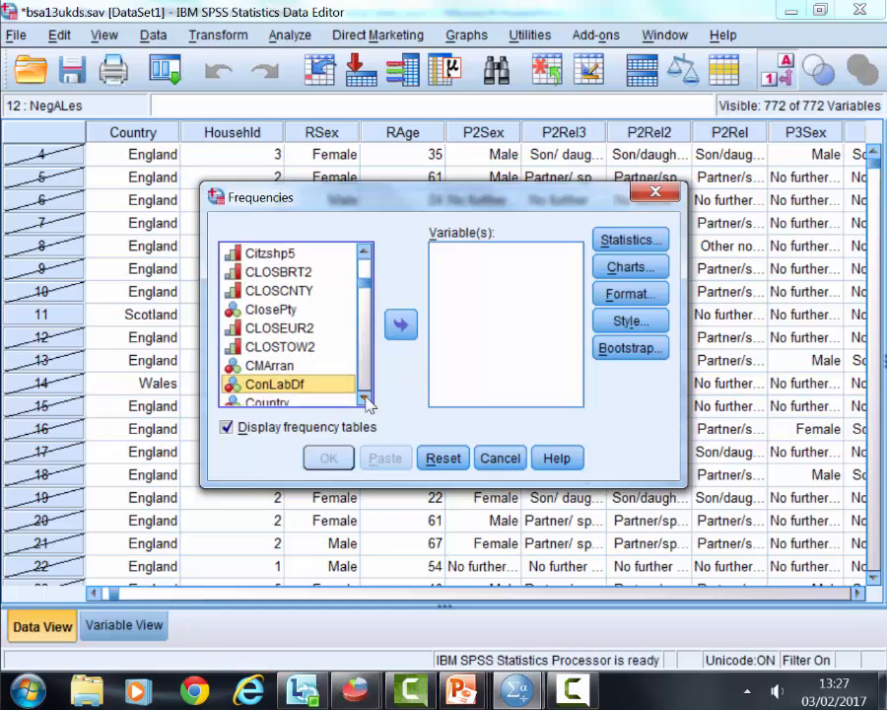
left_click(405, 326)
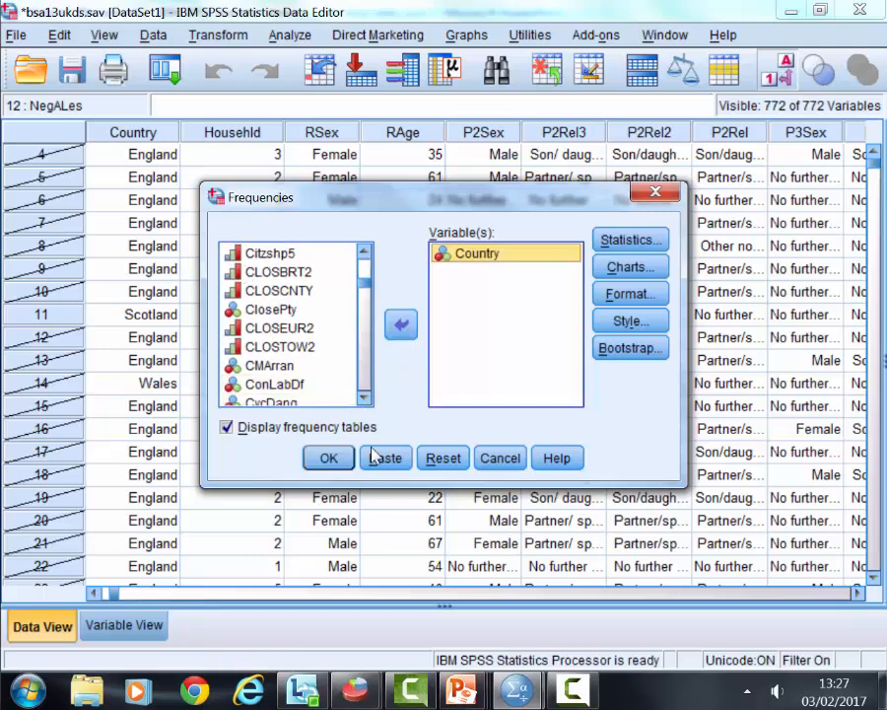
left_click(328, 459)
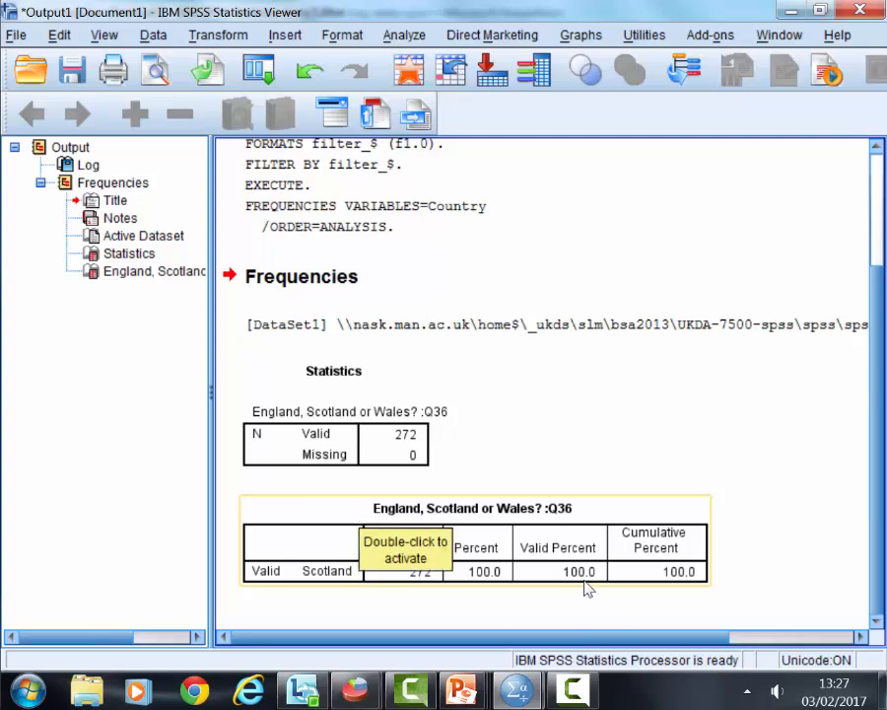
- Return to the bsa13ukds.sav data and examine the filter_$ variable after the last existing column
mouse_move(515, 690)
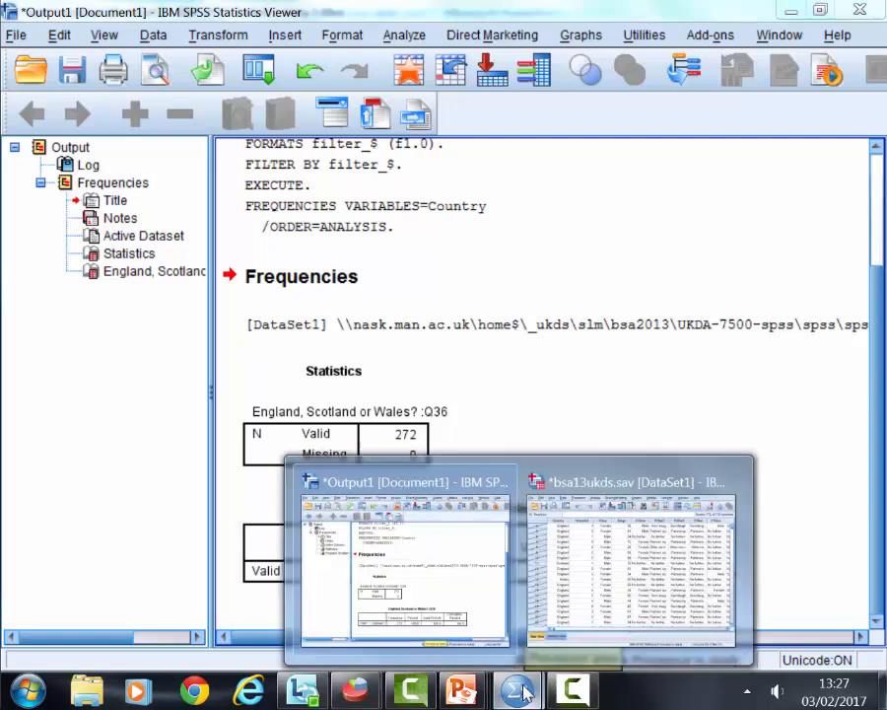
left_click(632, 558)
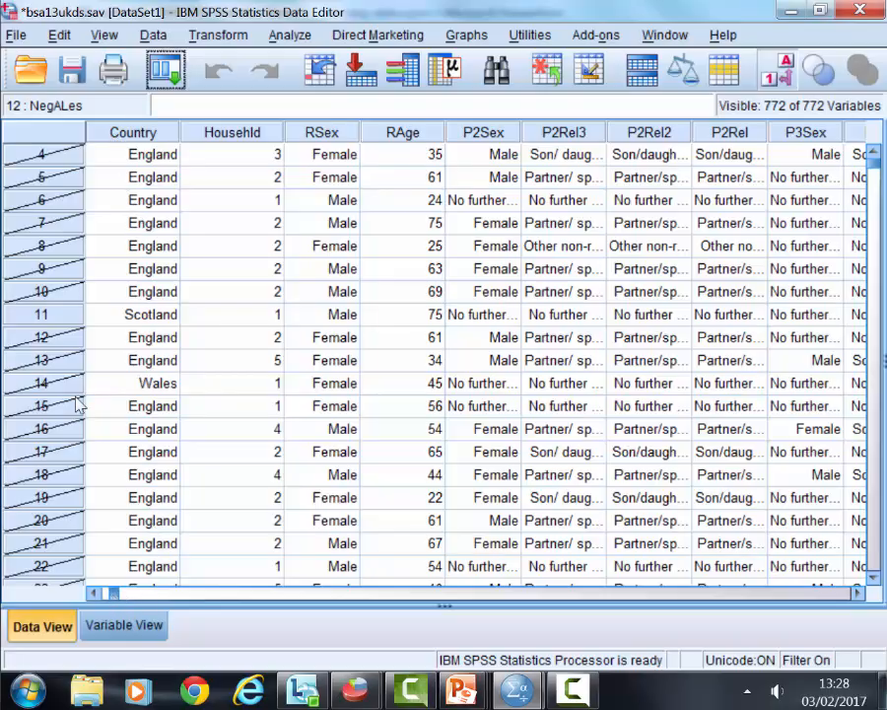
left_click_drag(111, 593, 842, 591)
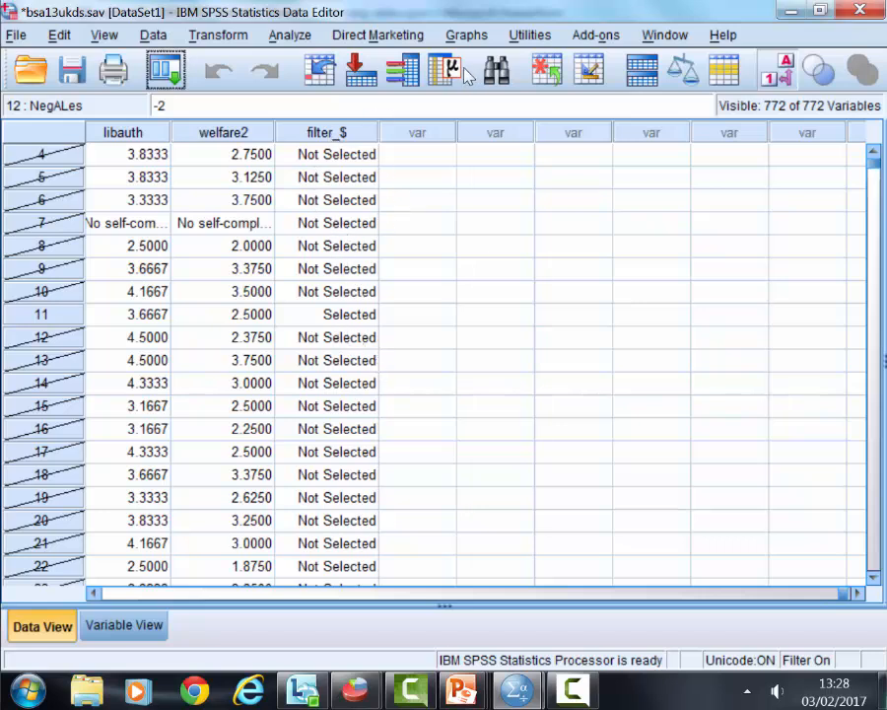
left_click(345, 292)
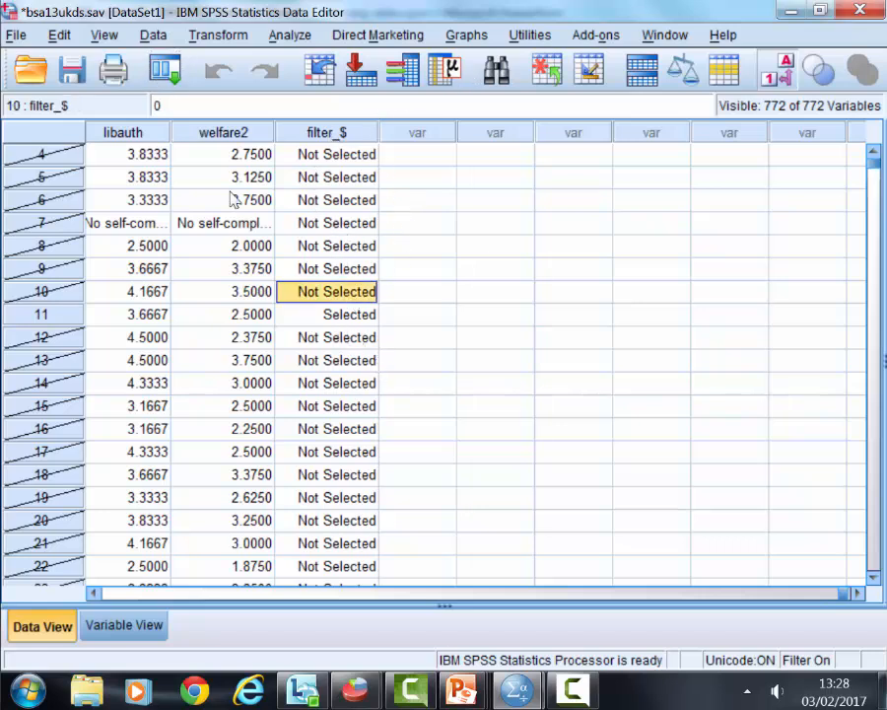
left_click(723, 73)
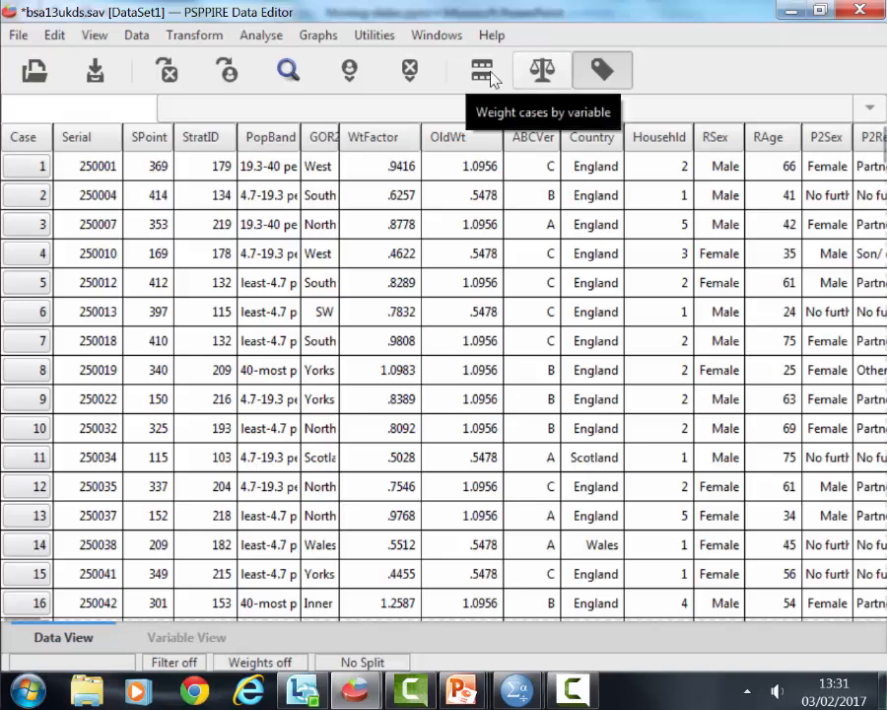
- Open the Select Cases dialog in PSPPIRE and move it aside to review its selection options
left_click(136, 35)
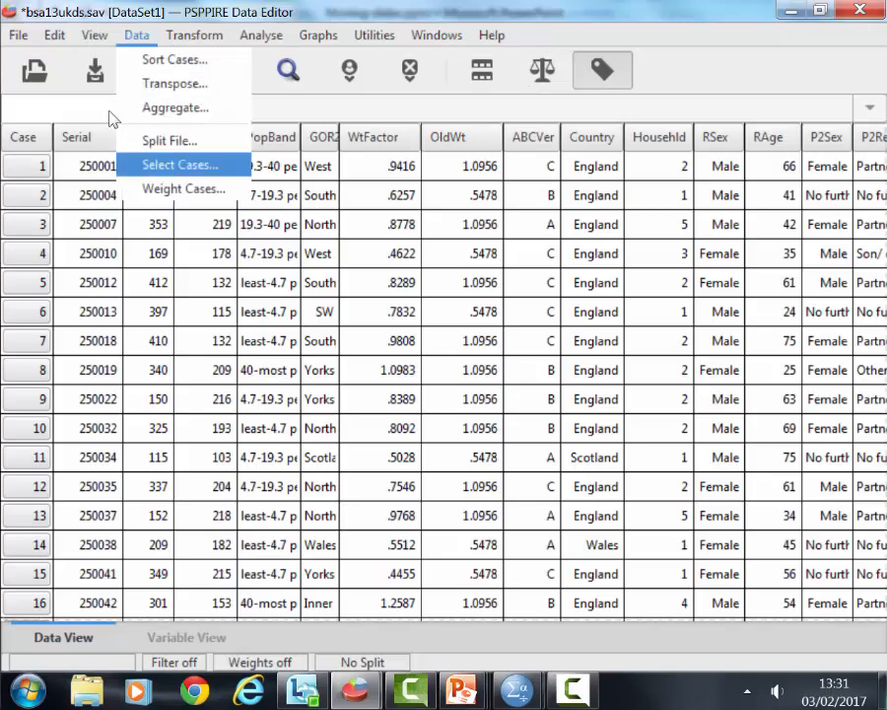
left_click(170, 166)
left_click_drag(669, 210, 402, 181)
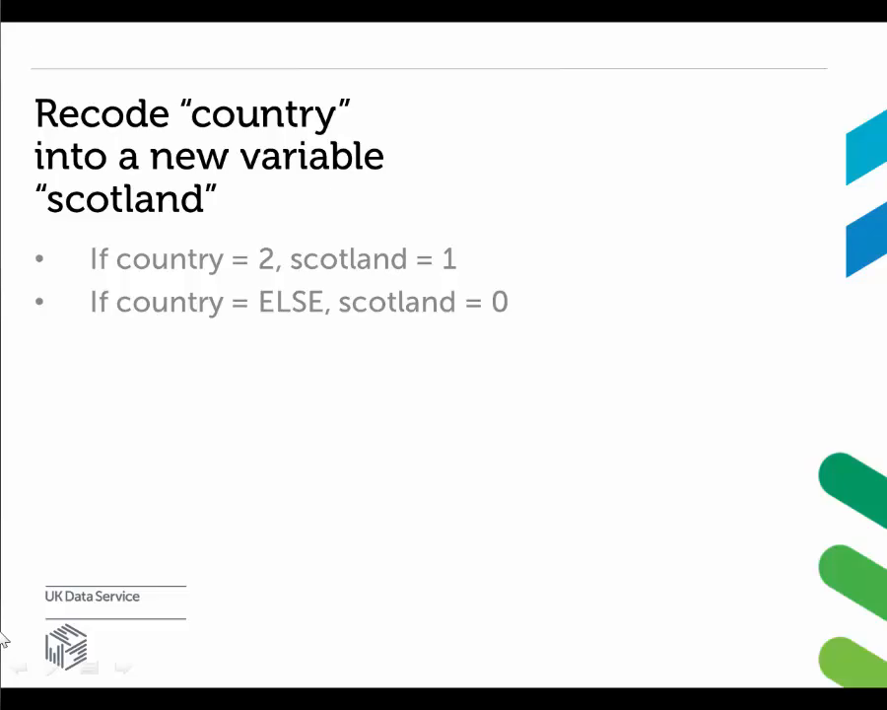
- Switch from the slides to PSPPIRE, open Select Cases and choose to select cases by a filter variable
key("alt+Tab")
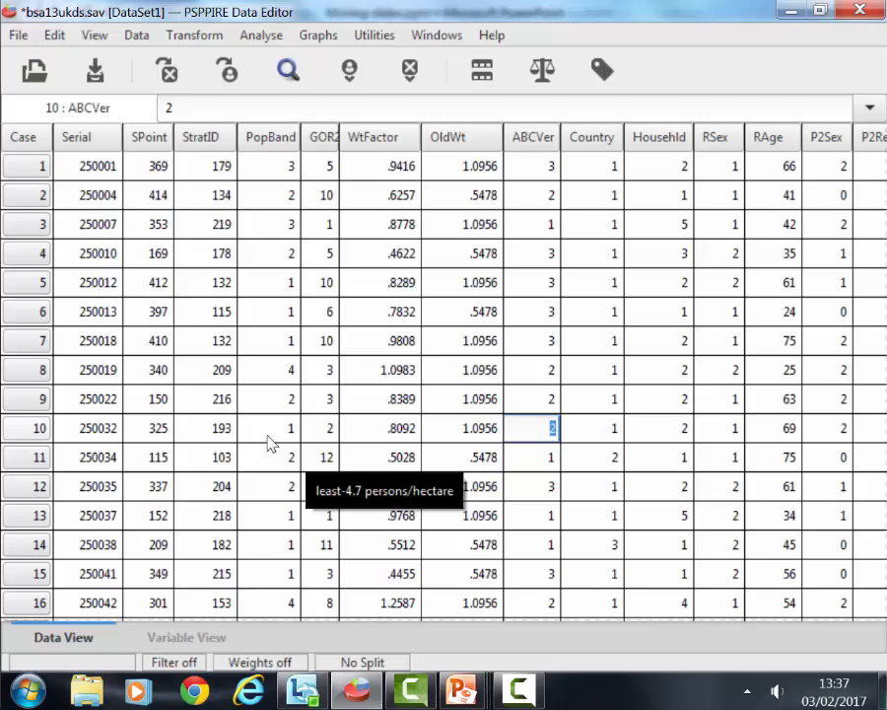
left_click(130, 35)
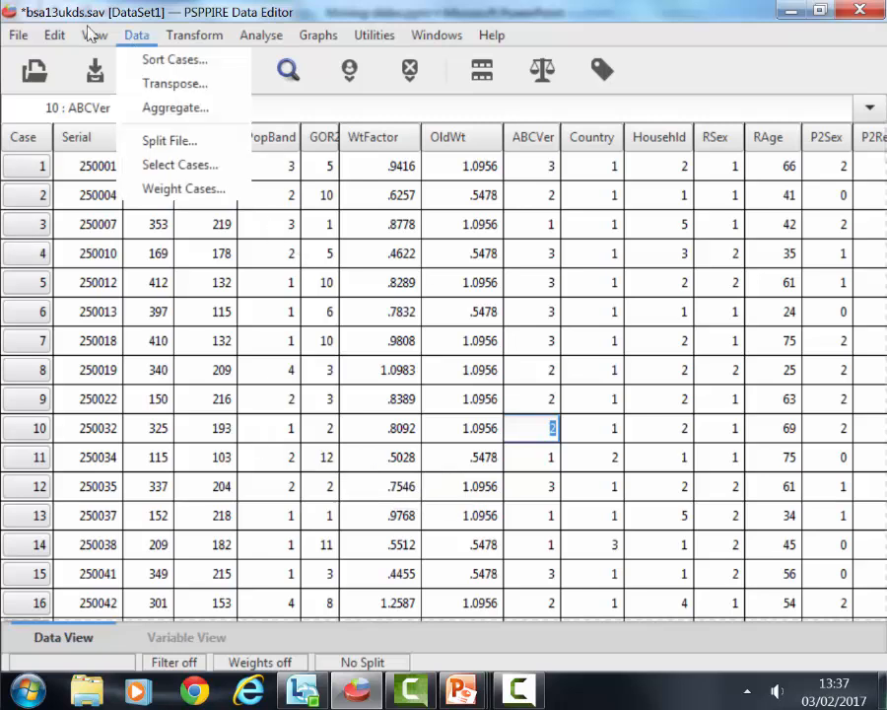
left_click(171, 176)
left_click_drag(616, 188, 334, 190)
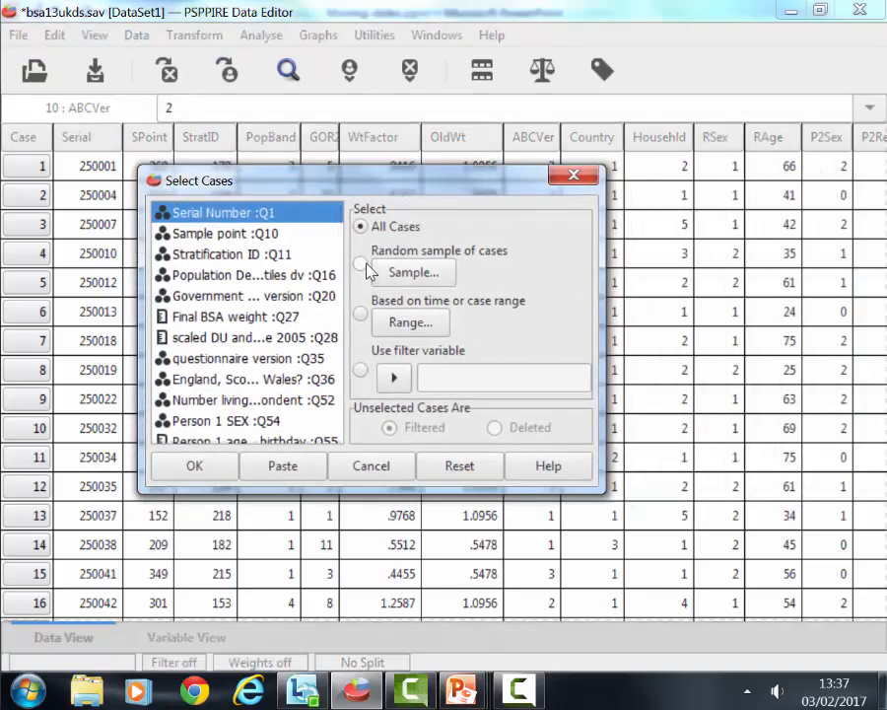
left_click(362, 372)
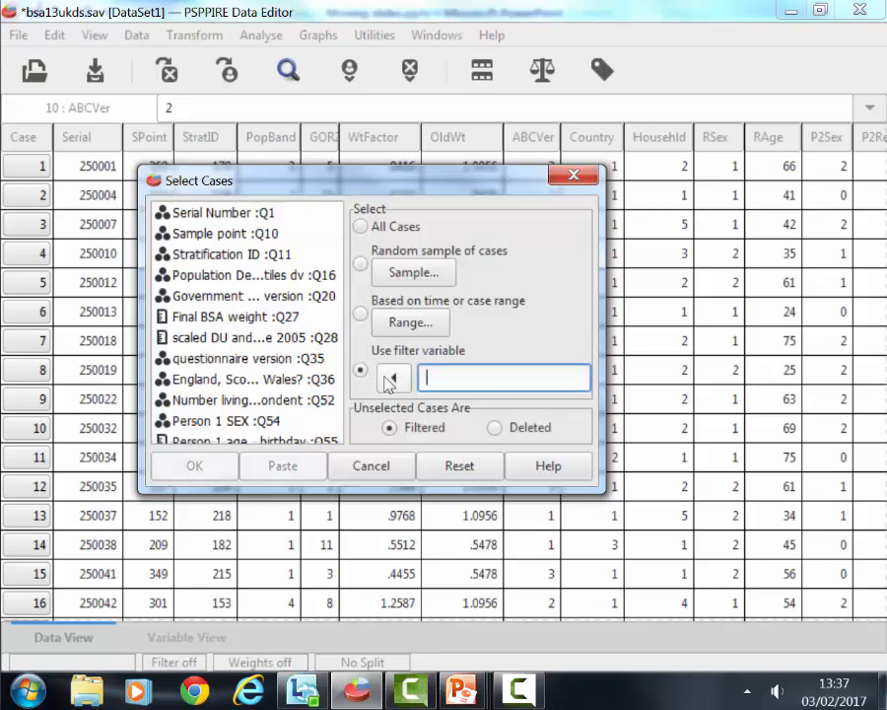
- Make the Select Cases variable list show variable names instead of labels
left_click(230, 317)
right_click(235, 329)
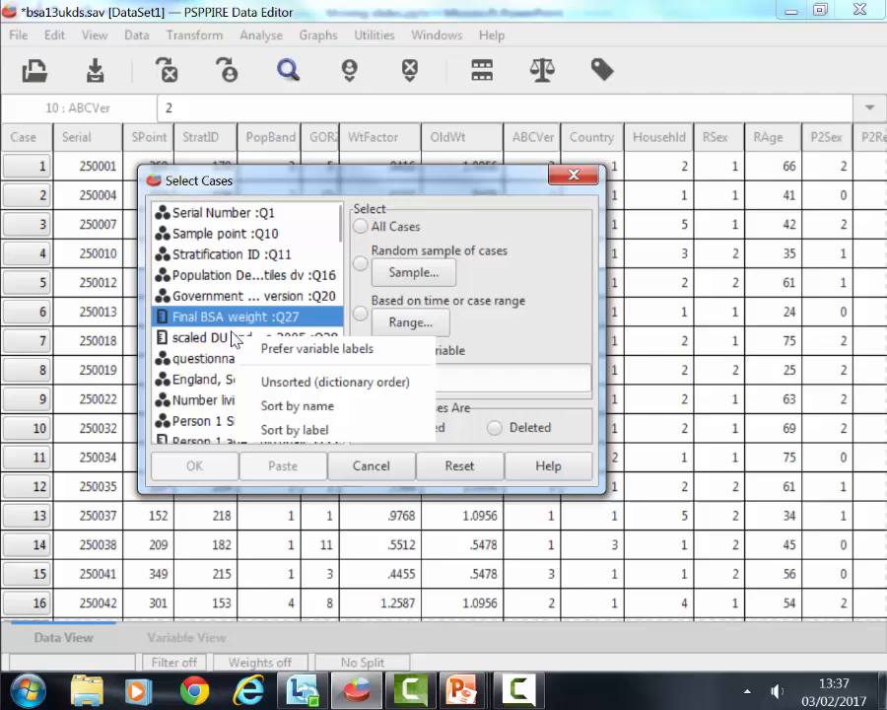
left_click(313, 350)
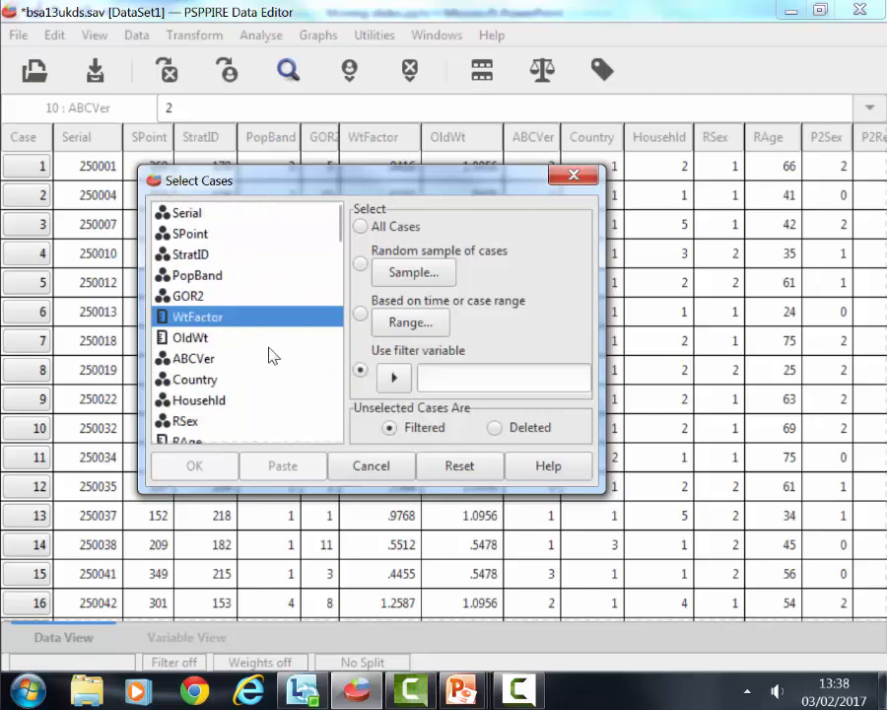
- Filter the cases by the Scotland variable, leaving unselected cases filtered, and bring the data window back to the front
type("scotl")
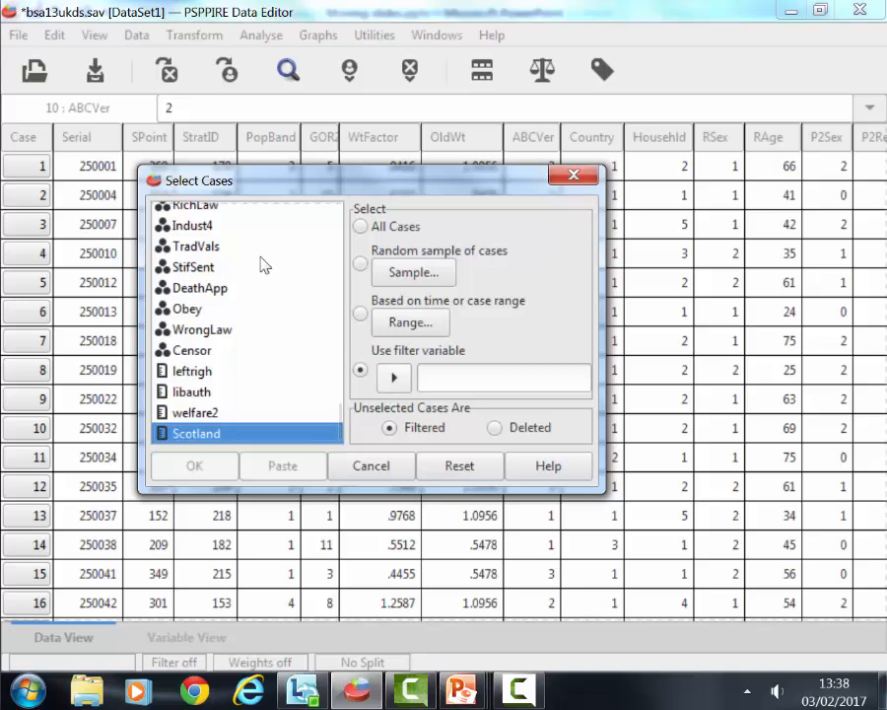
left_click(395, 378)
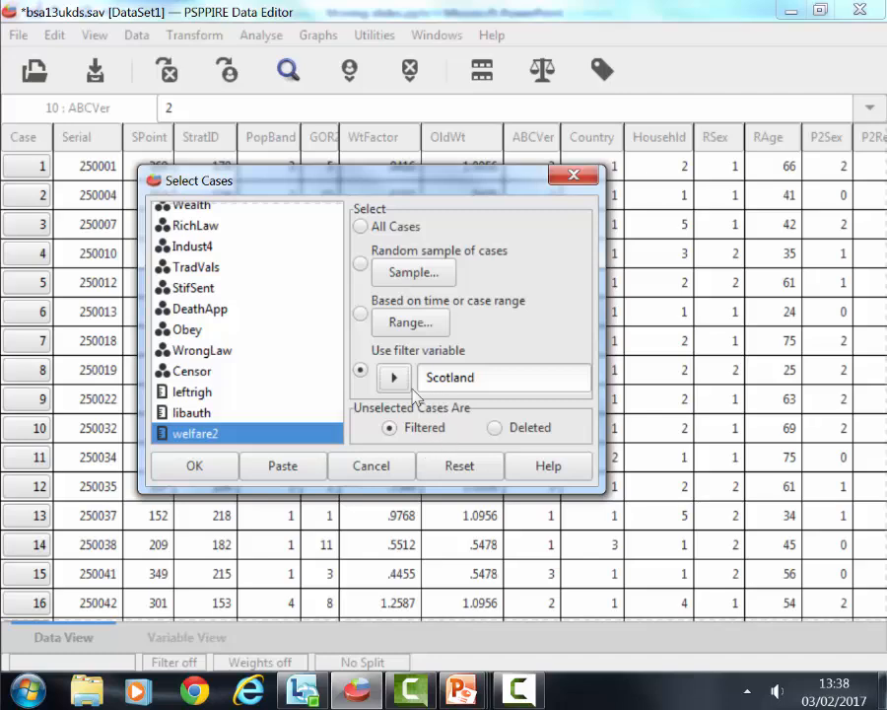
left_click(230, 467)
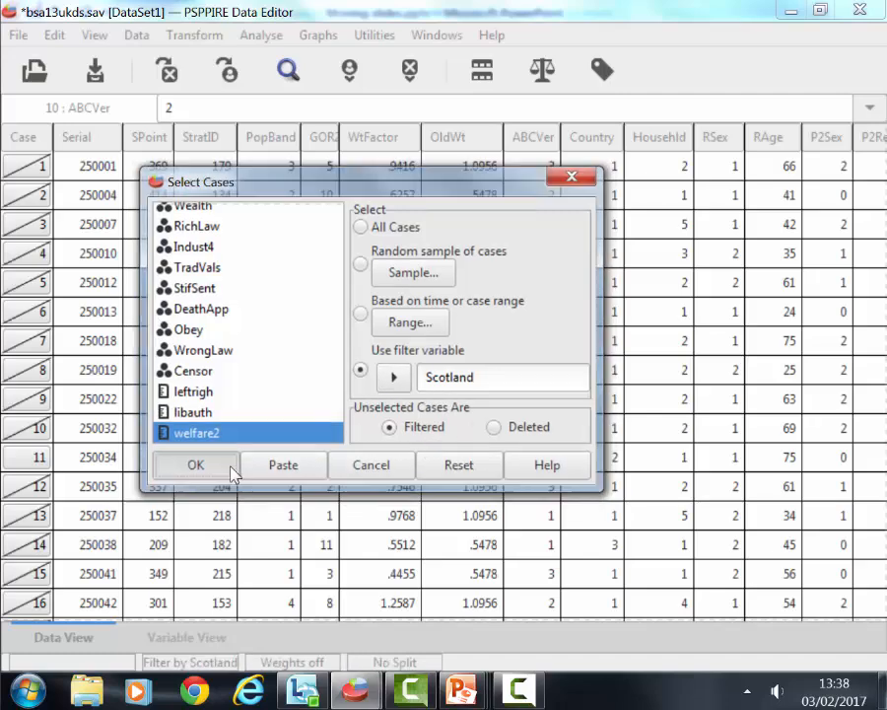
left_click(79, 450)
left_click(94, 456)
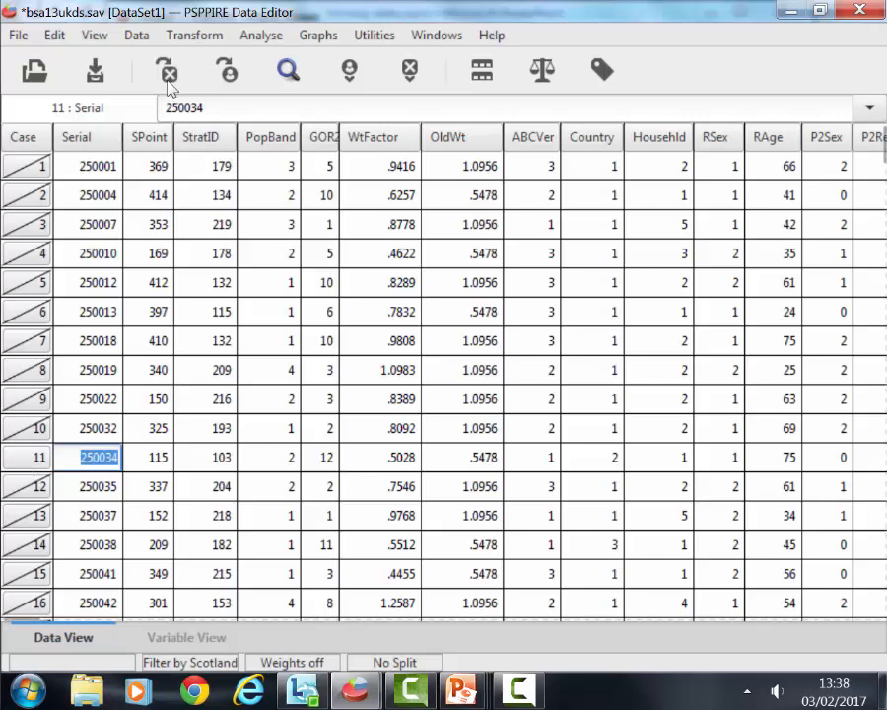
- Reopen the Select Cases dialog for the dataset filtered by Scotland
left_click(137, 35)
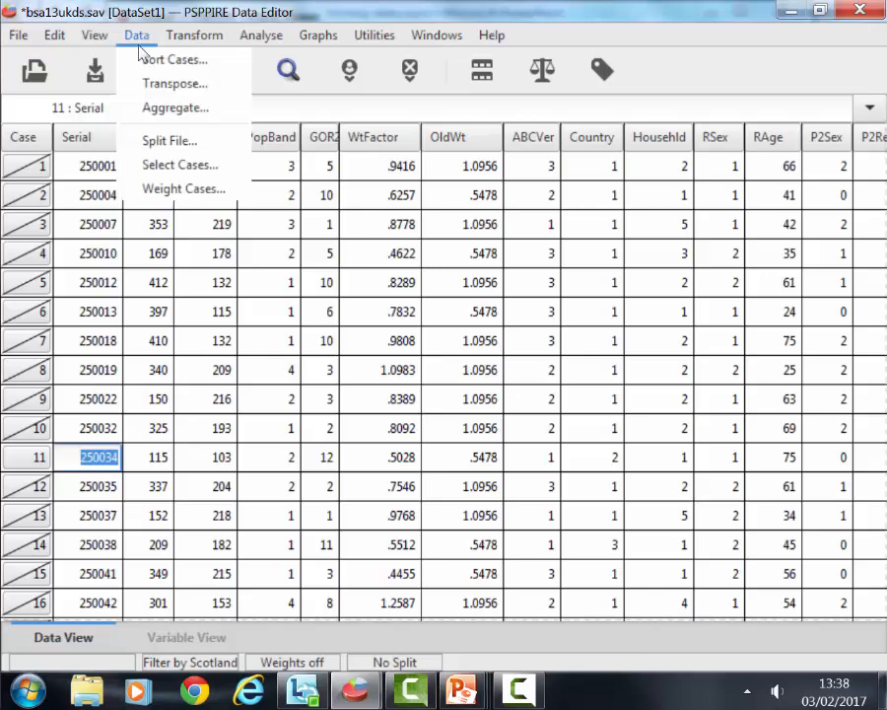
left_click(170, 166)
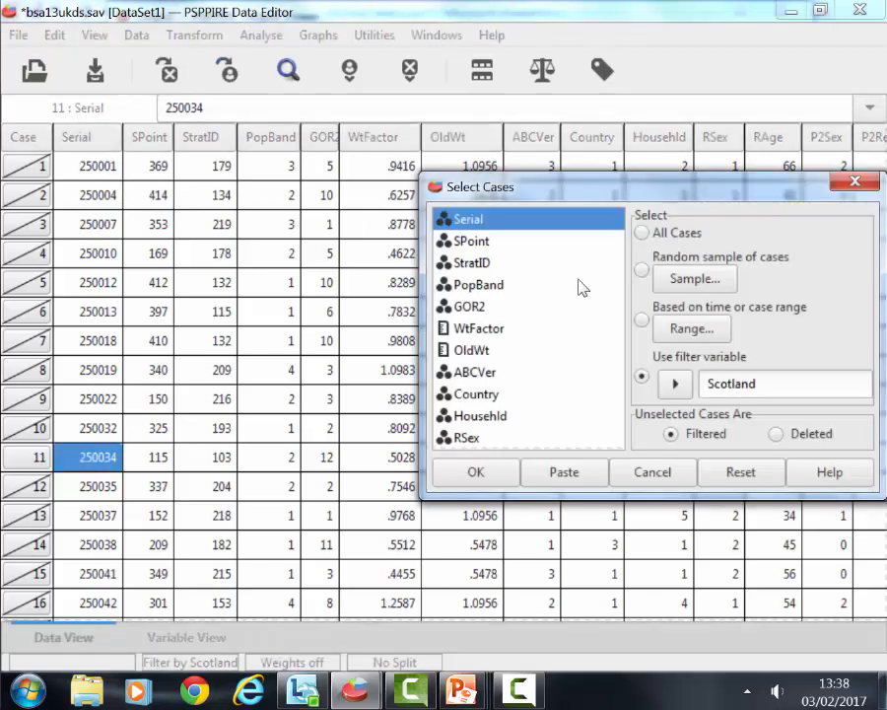